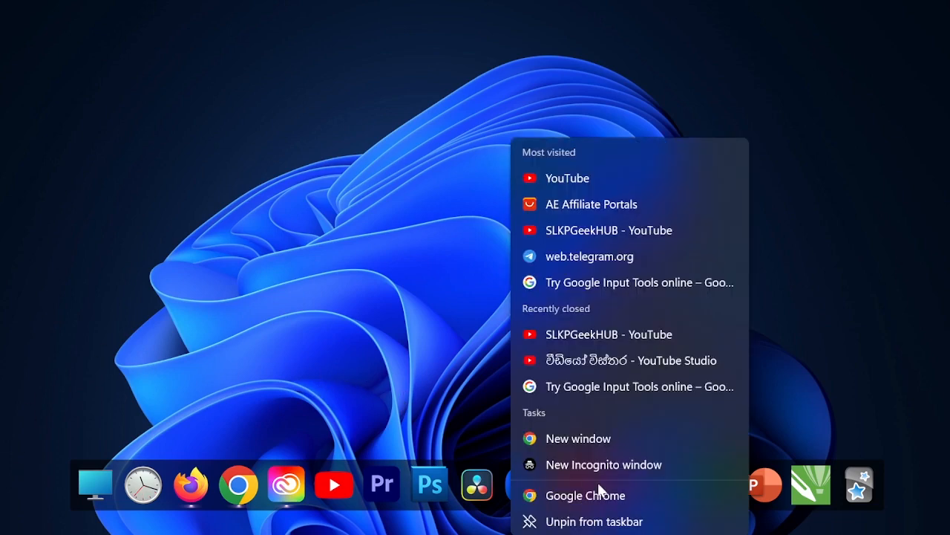
- Open office.com in a new Chrome Incognito window and start signing in to Microsoft 365
click(606, 465)
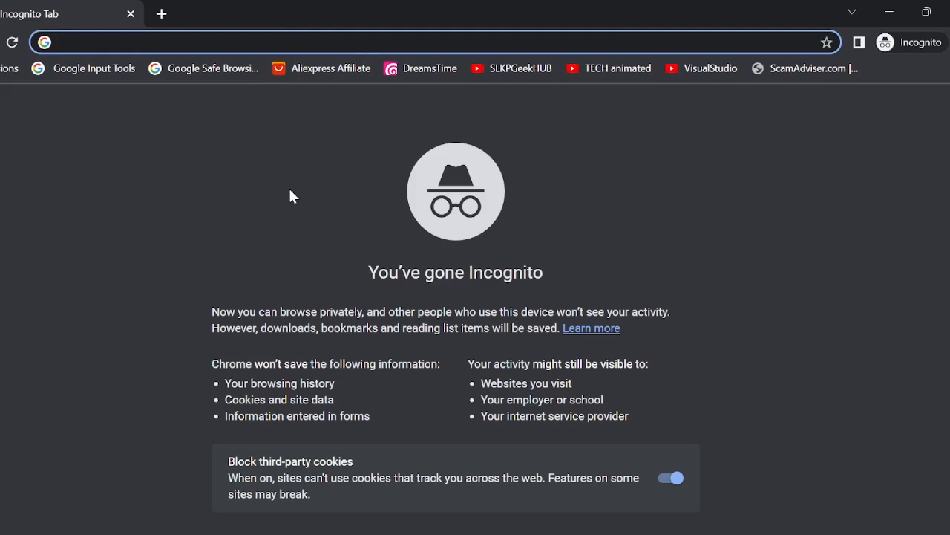
text(o)
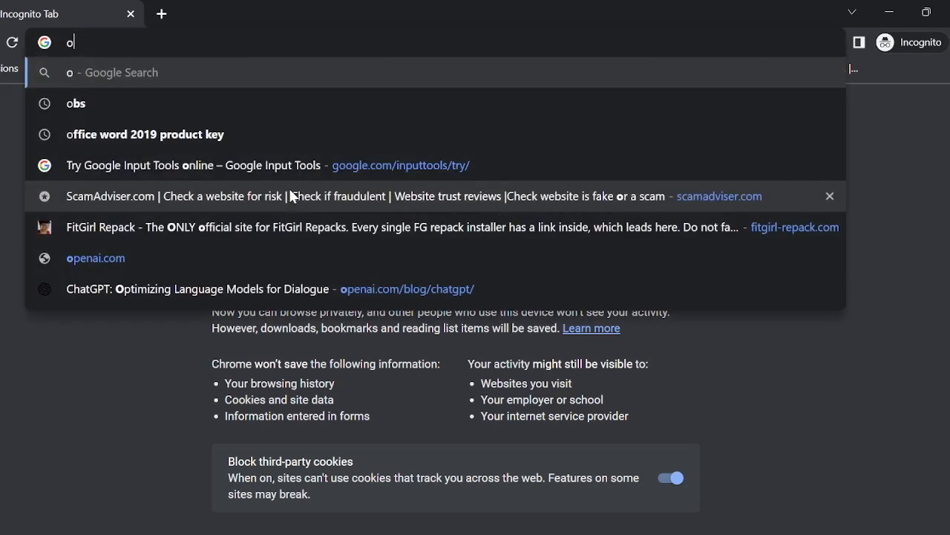
text(ffice)
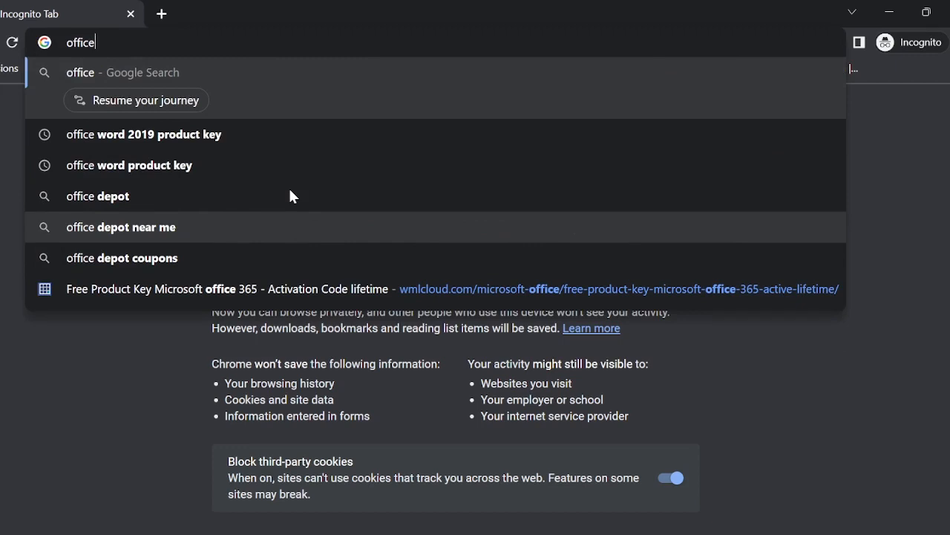
text(.co)
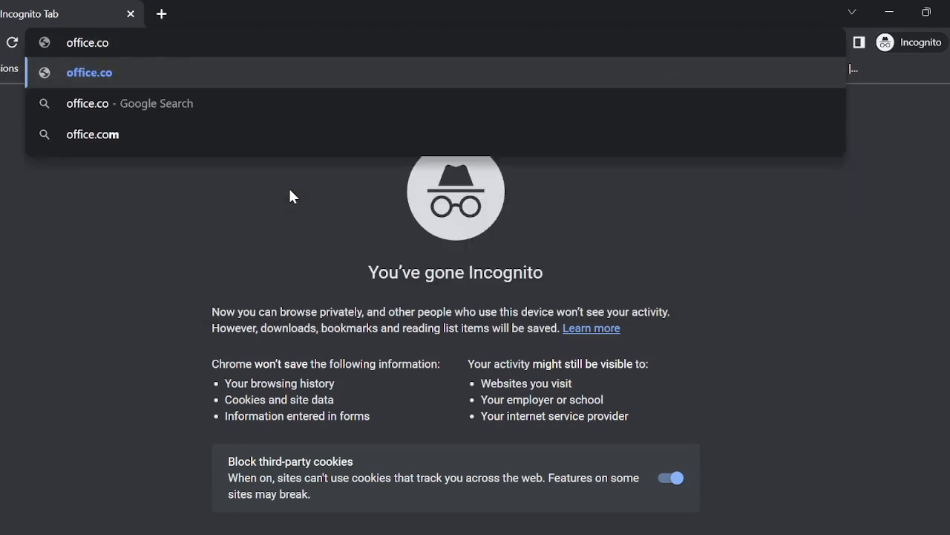
text(m)
key(Return)
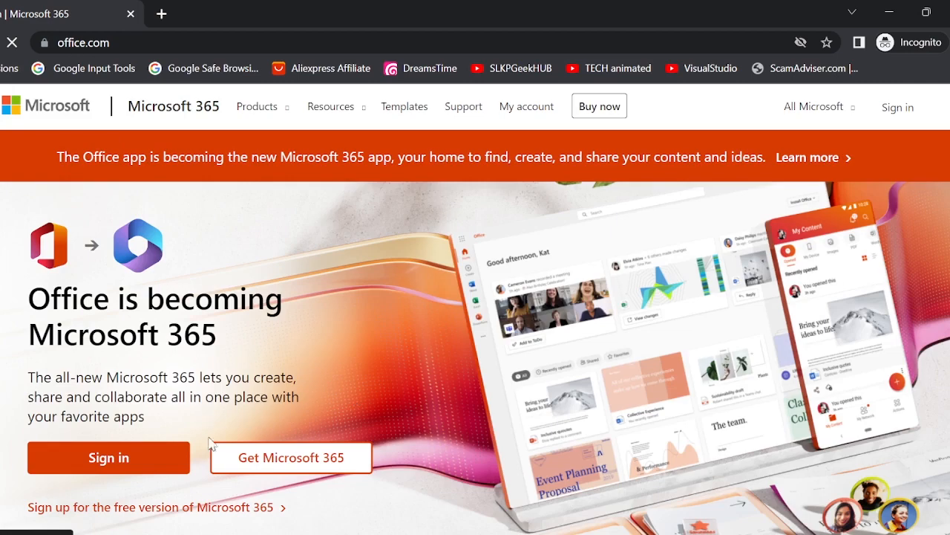
scroll(145, 461, down, 2)
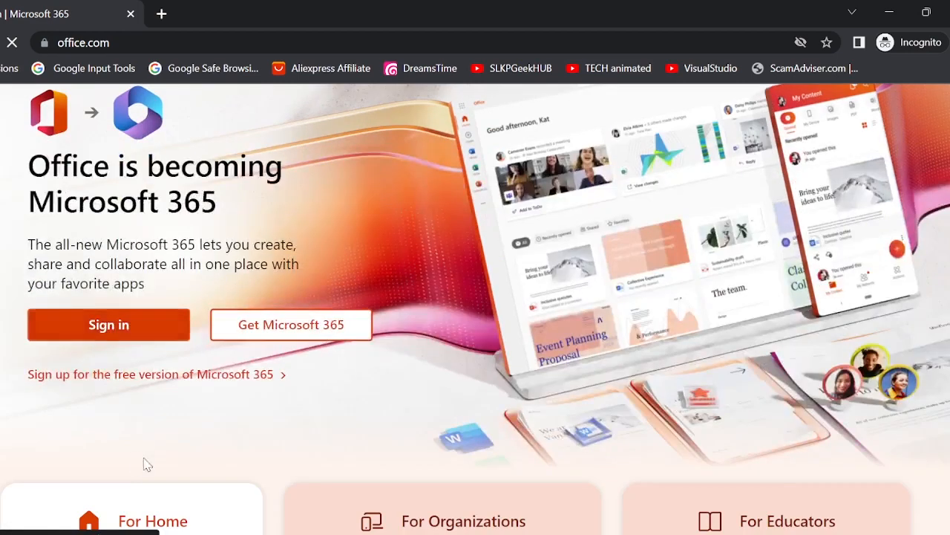
click(108, 339)
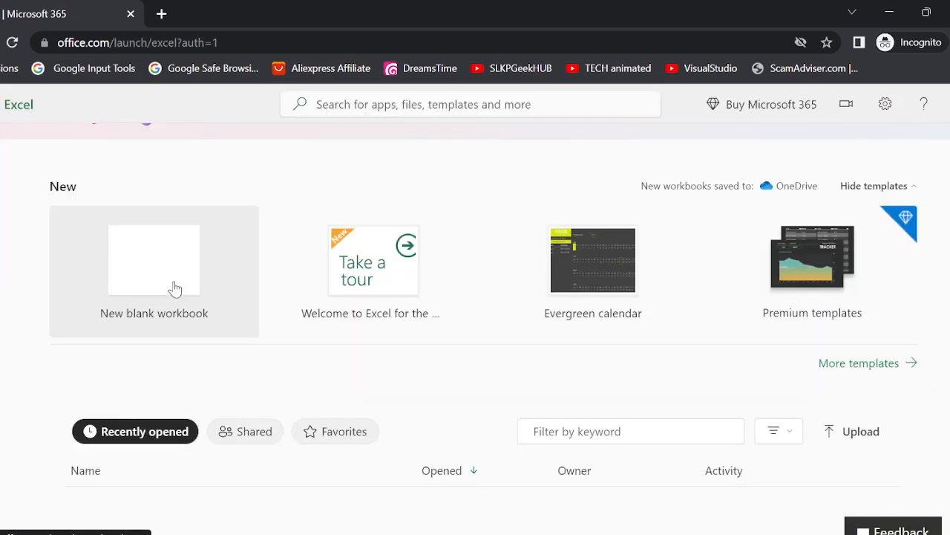
- Create a new blank Excel workbook and display the browser in full screen
click(173, 288)
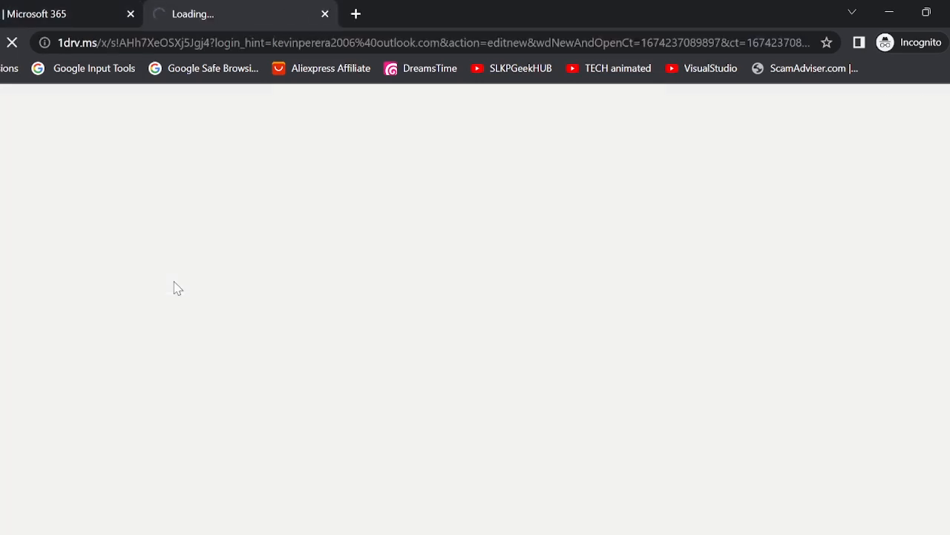
click(943, 43)
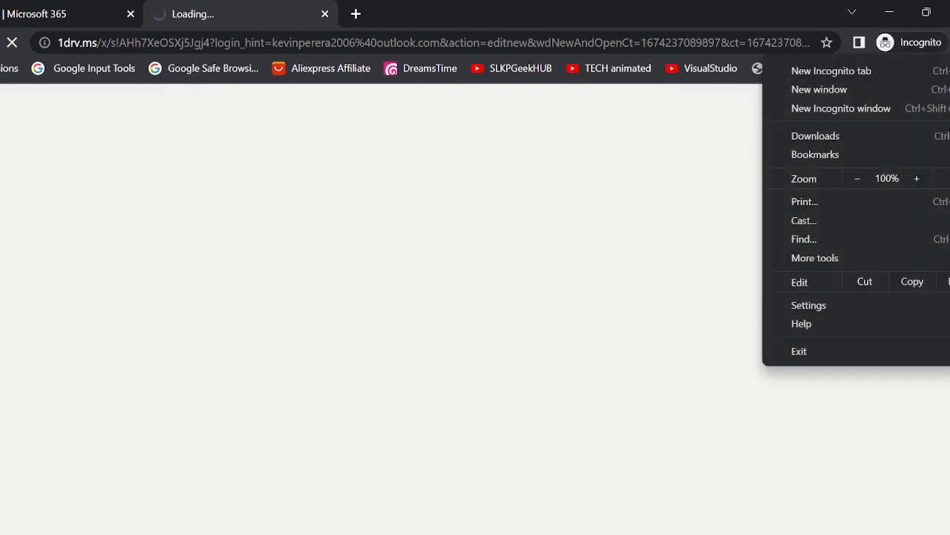
click(942, 178)
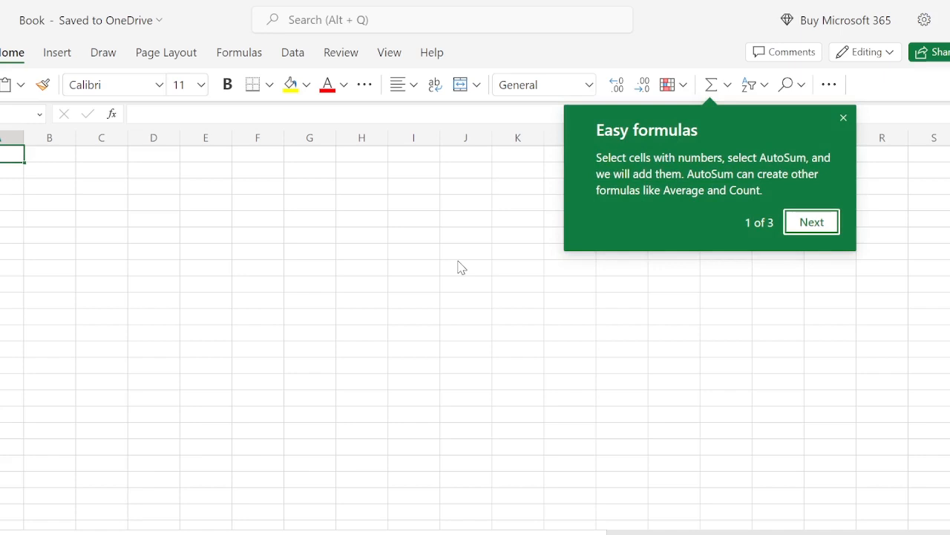
- Look through the workbook's Insert, Draw and Page Layout commands and return to the Home commands
click(57, 52)
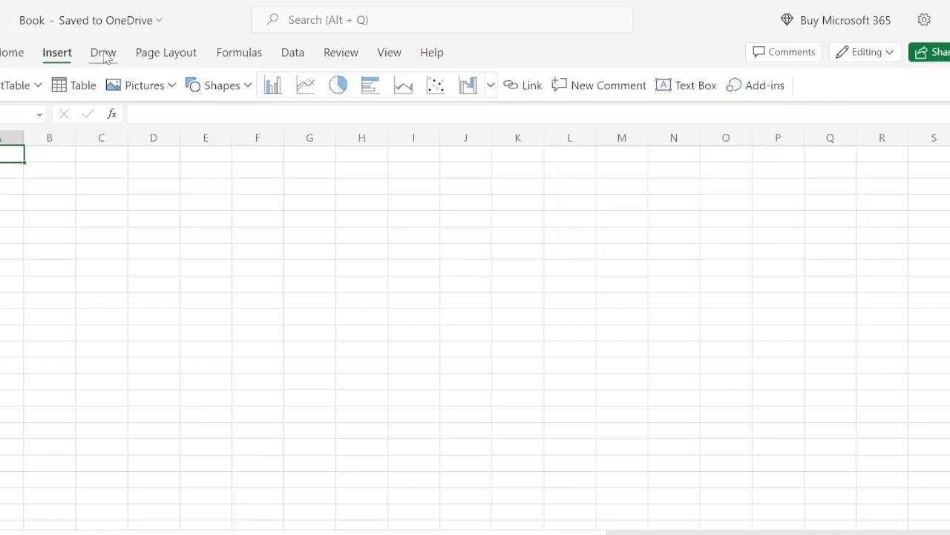
click(104, 54)
click(166, 52)
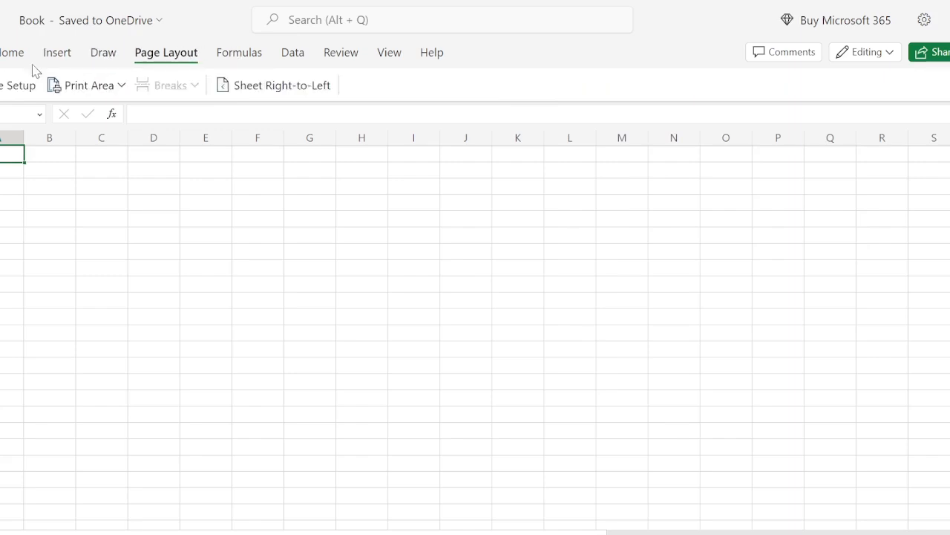
click(9, 53)
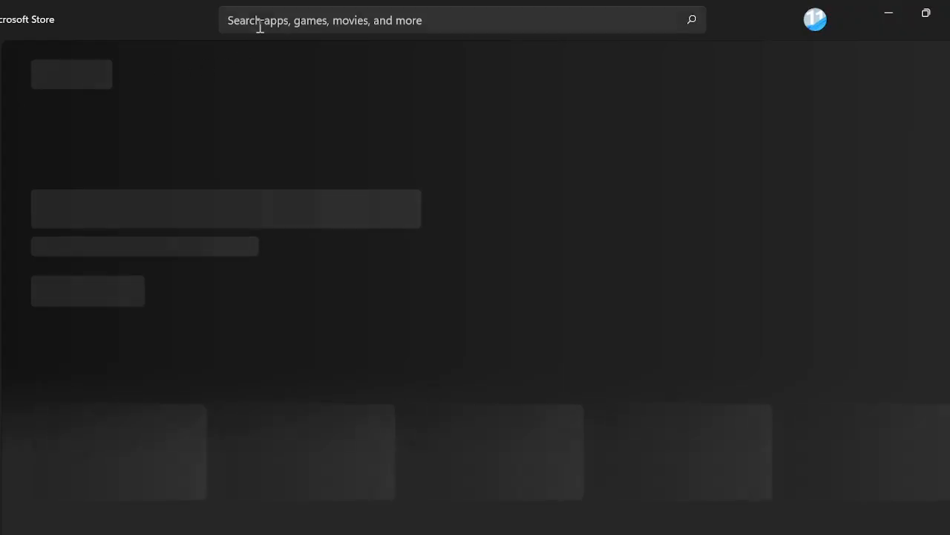
- Switch to Microsoft Store and search for "office"
click(262, 22)
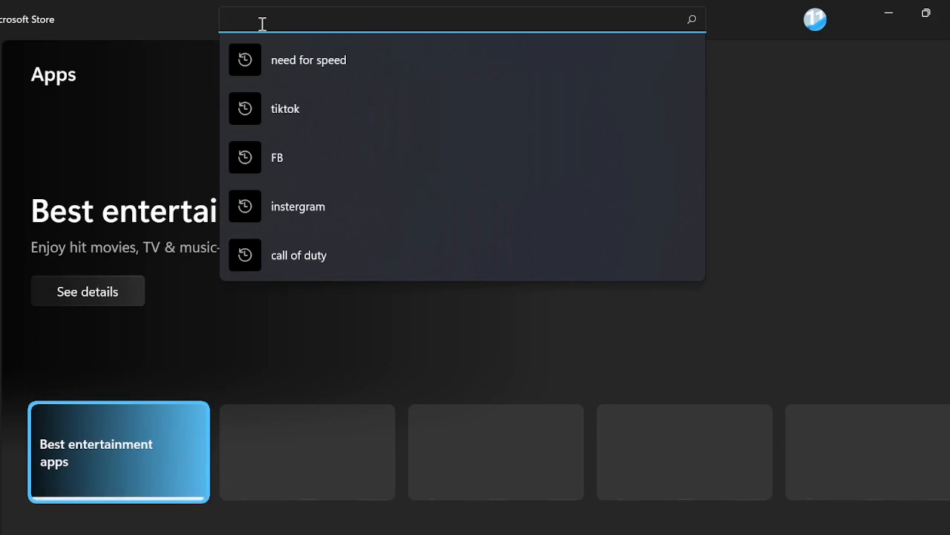
text(office)
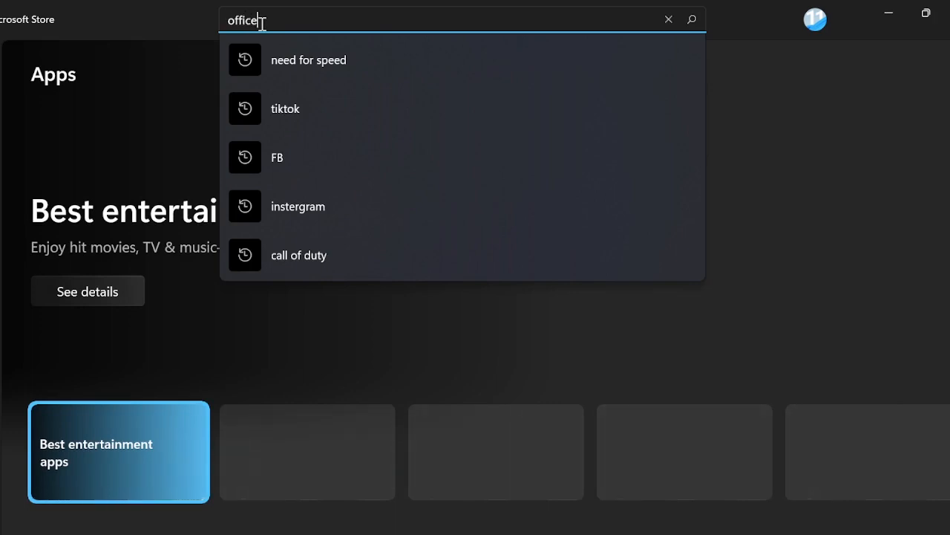
key(Return)
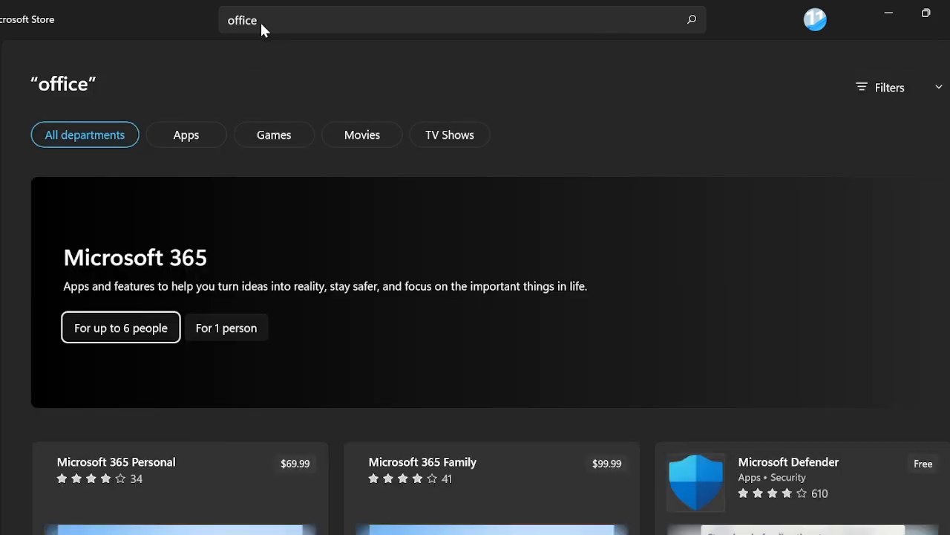
- Look through the search results and open the page of the free Microsoft 365 (Office) app
scroll(399, 355, down, 5)
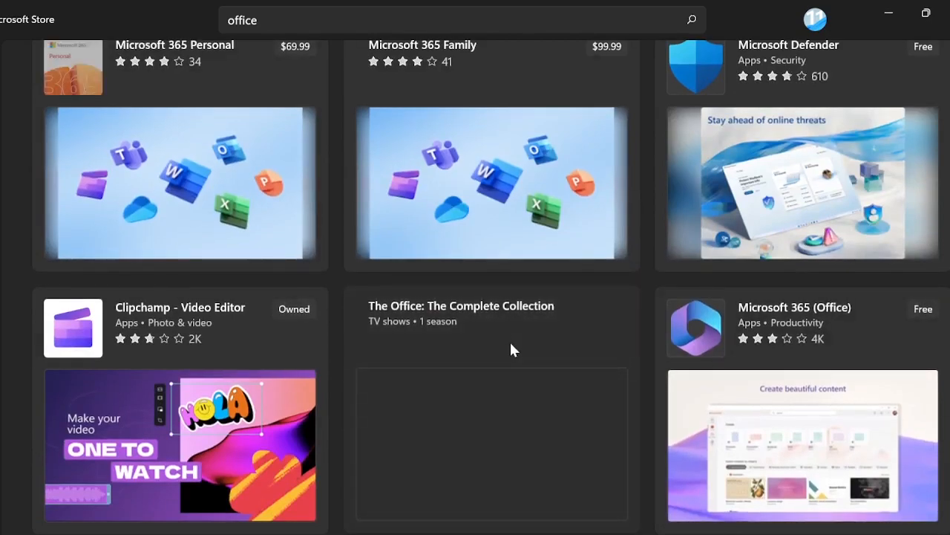
scroll(511, 347, down, 5)
scroll(511, 347, up, 7)
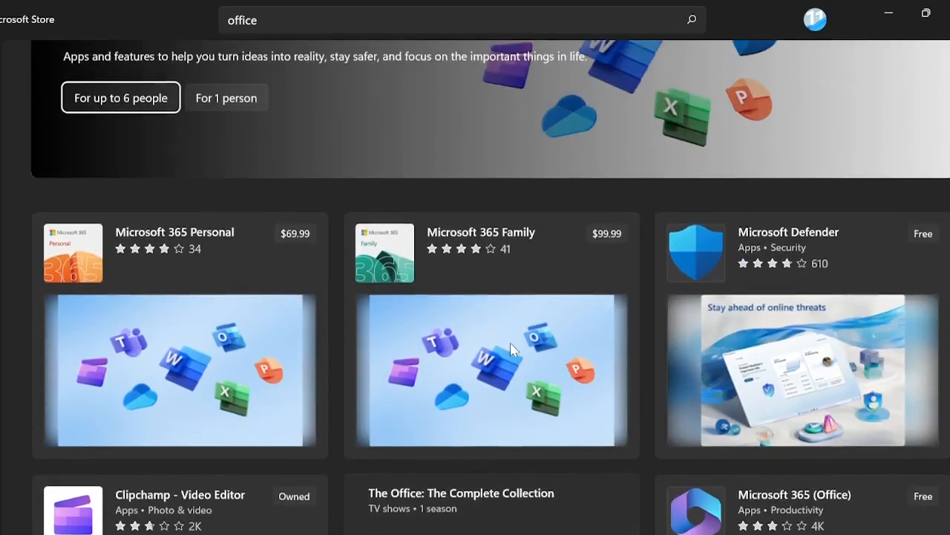
scroll(510, 346, down, 3)
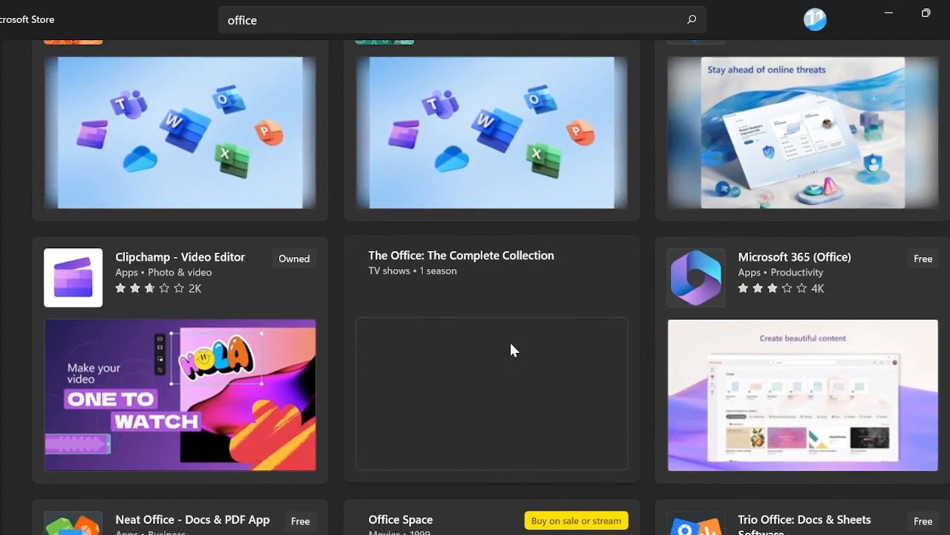
scroll(662, 253, up, 2)
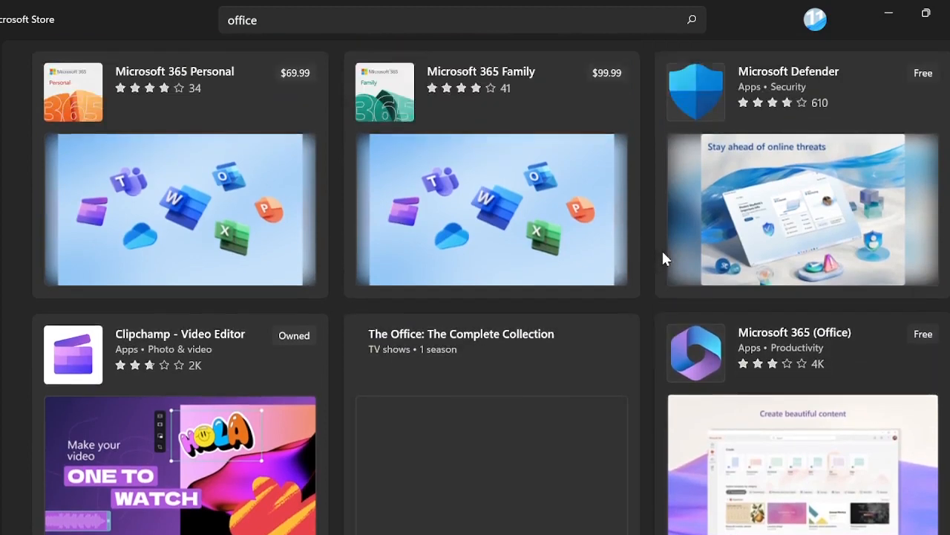
scroll(661, 252, down, 1)
scroll(663, 258, up, 1)
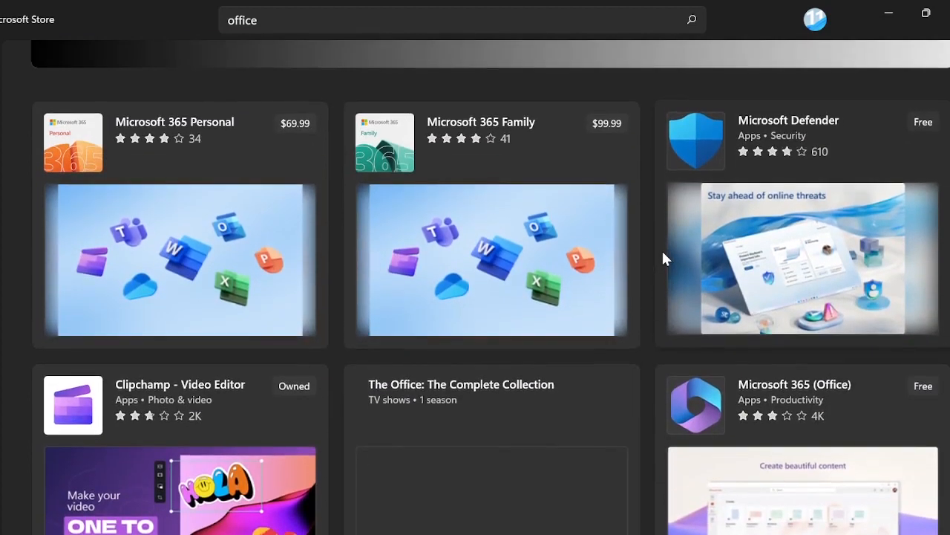
click(775, 454)
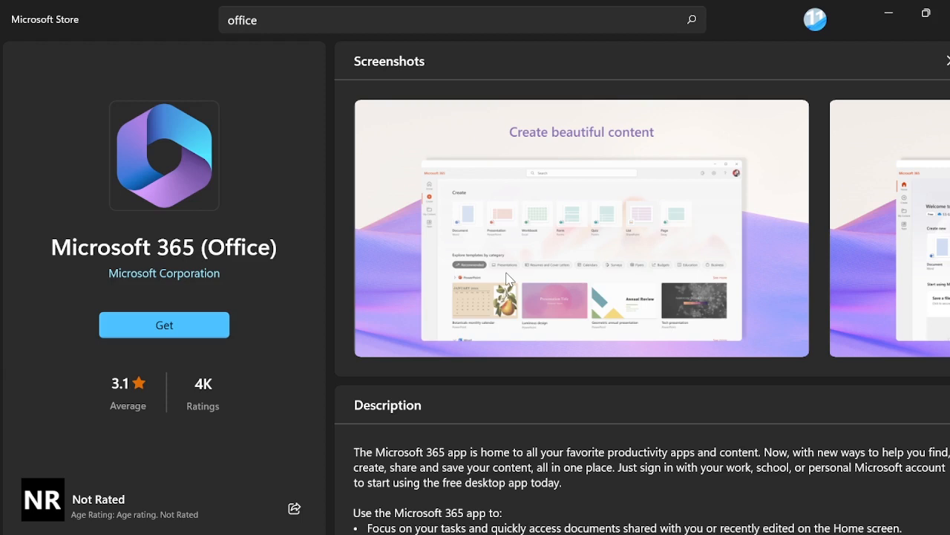
- Examine the screenshots and the description of the Microsoft 365 (Office) app
scroll(506, 271, right, 10)
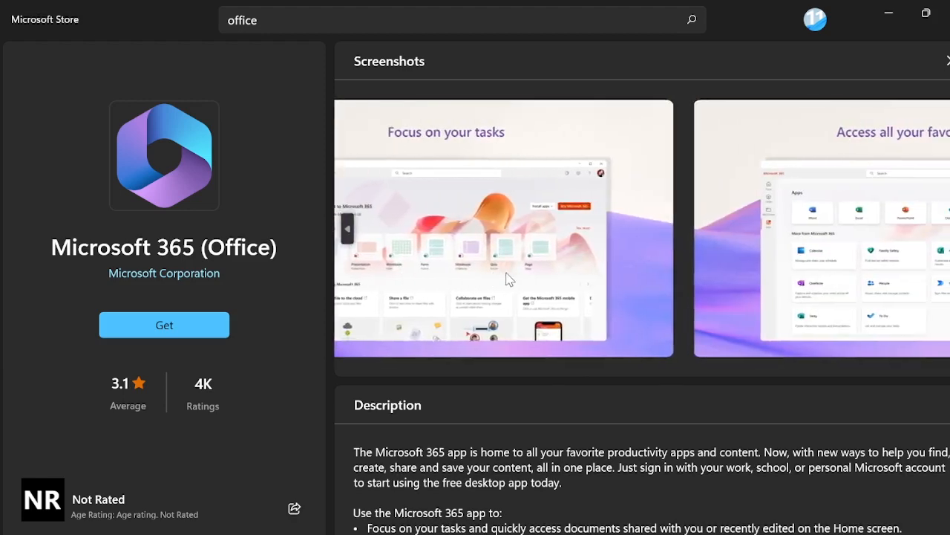
scroll(506, 277, right, 5)
scroll(506, 277, down, 6)
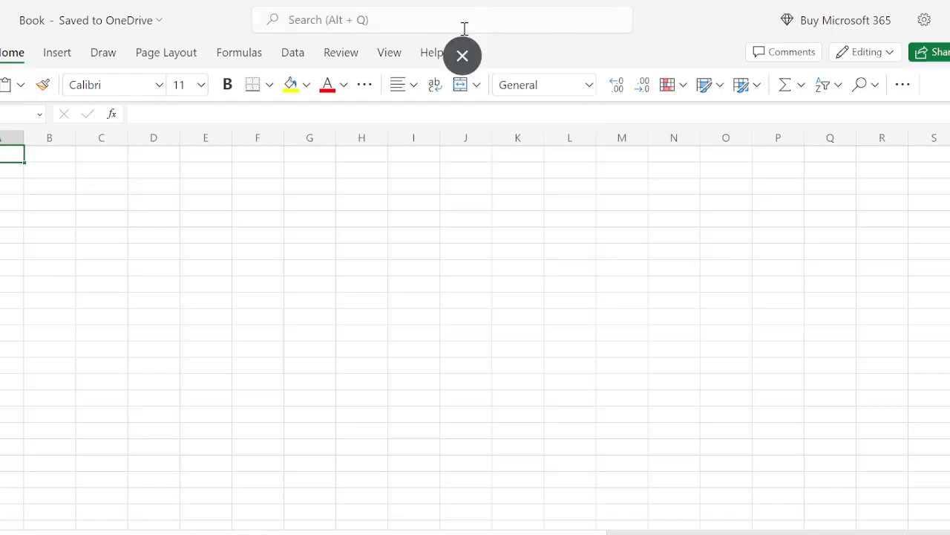
- Return to the Excel workbook in Chrome and exit the full-screen view
click(463, 57)
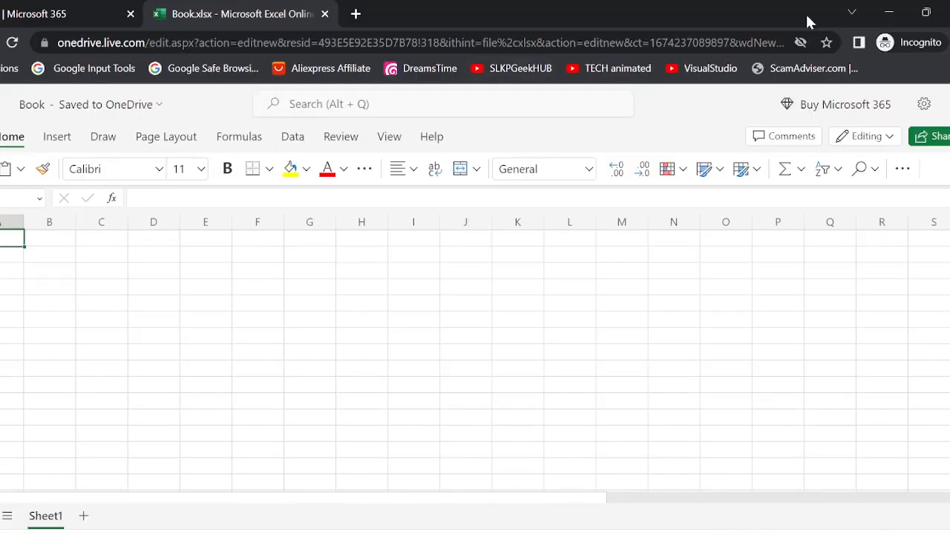